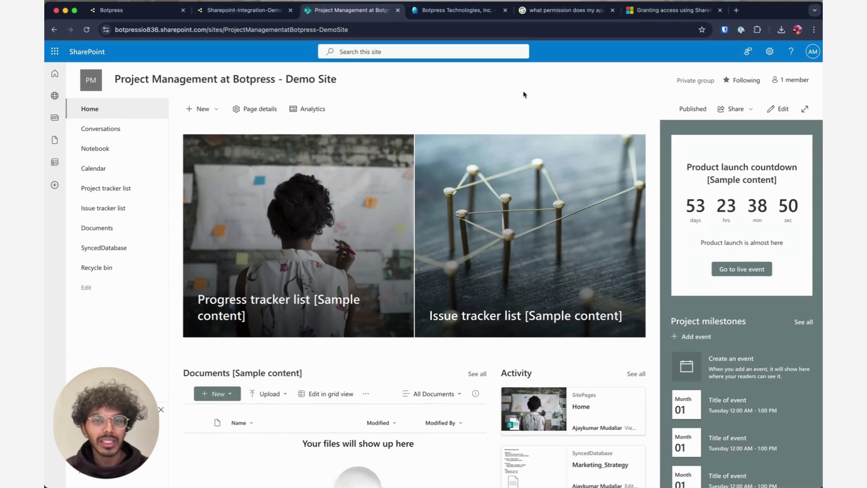
- Switch to the Sharepoint-Integration-Demo bot in Botpress Studio and review the AutonomousNode's instructions
left_click(241, 10)
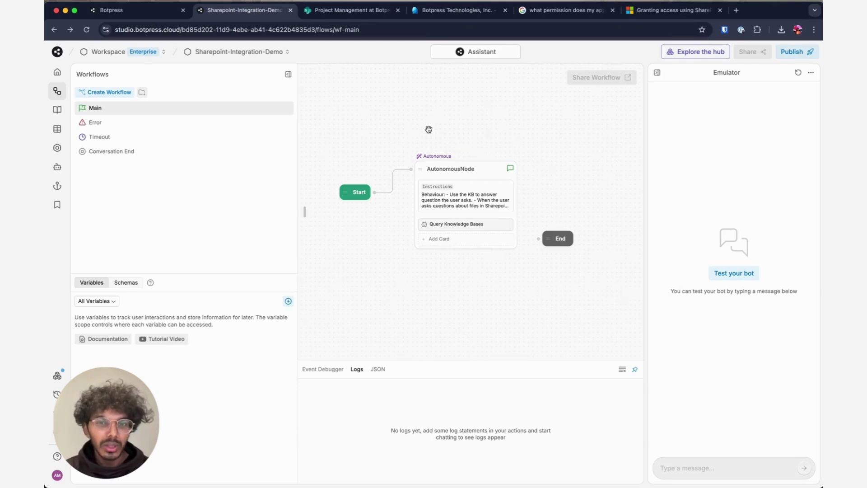
left_click(450, 192)
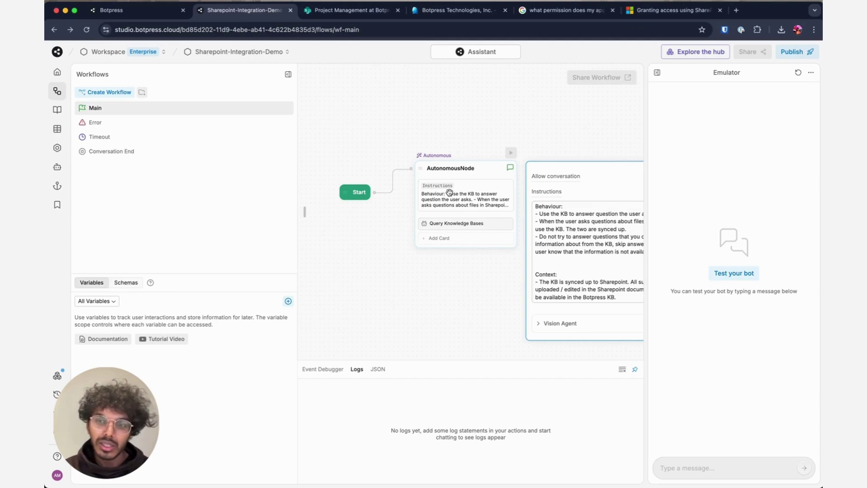
left_click(431, 135)
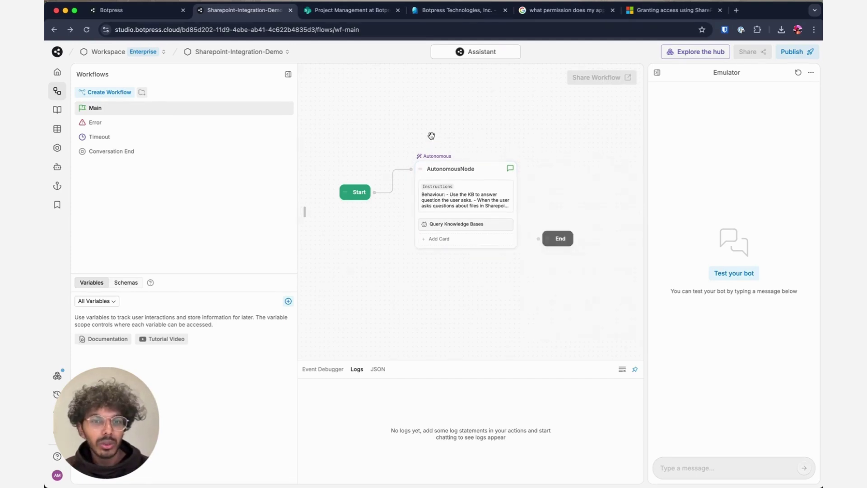
- Create a new knowledge base named SyncedKb
left_click(57, 110)
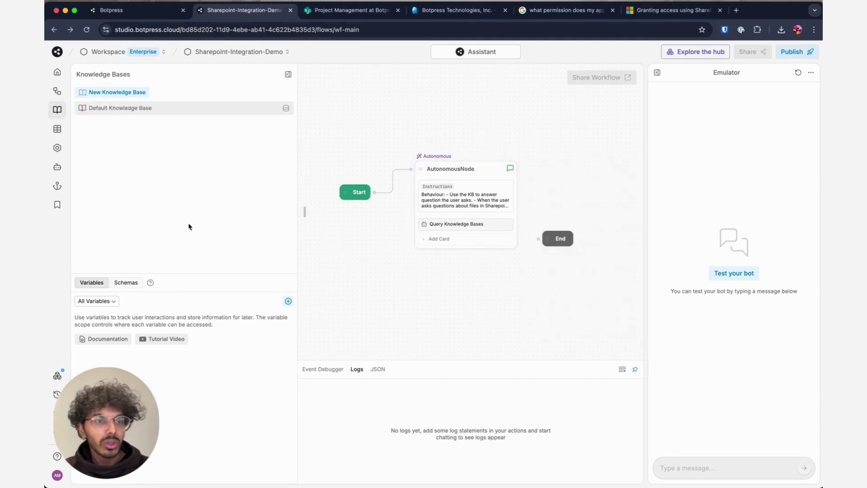
left_click(134, 92)
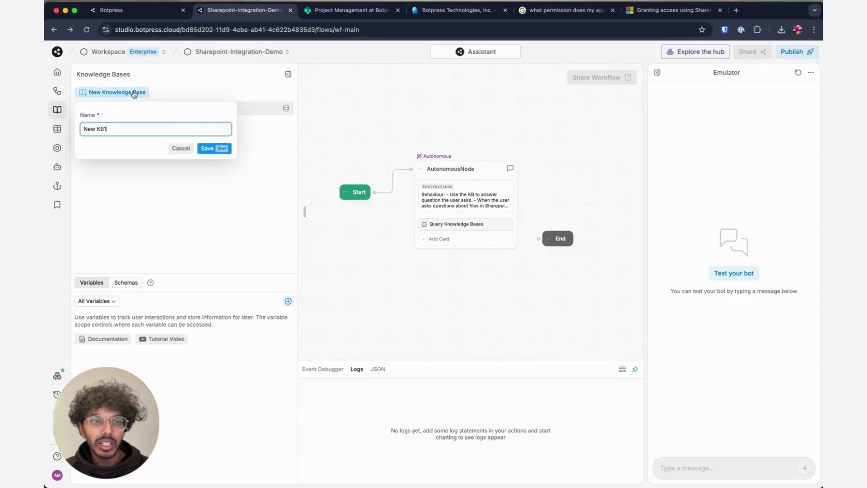
key("super+a")
key("BackSpace")
type("S")
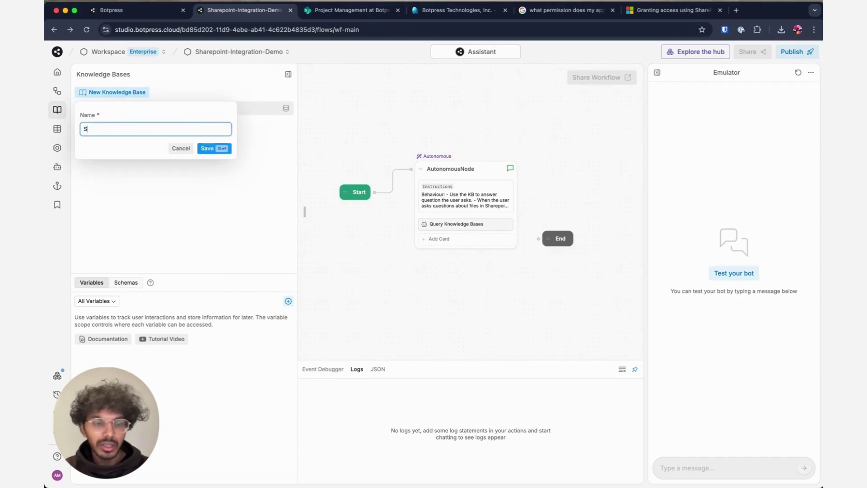
type("yncedKb")
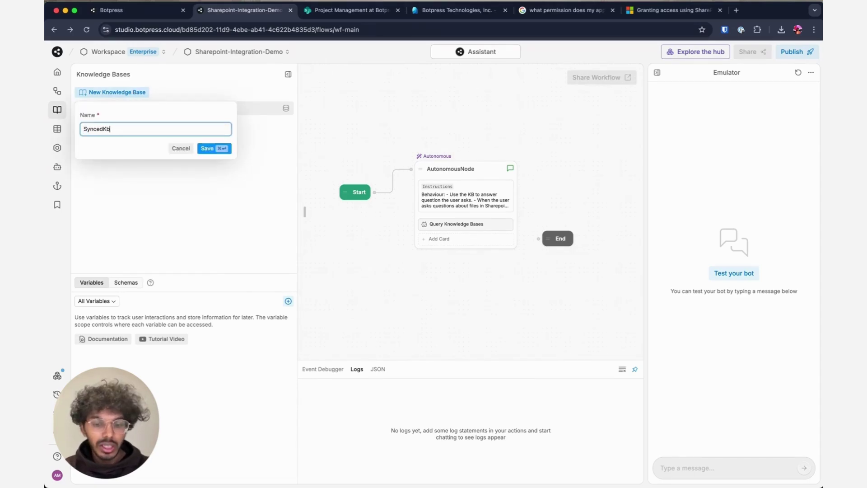
left_click(204, 149)
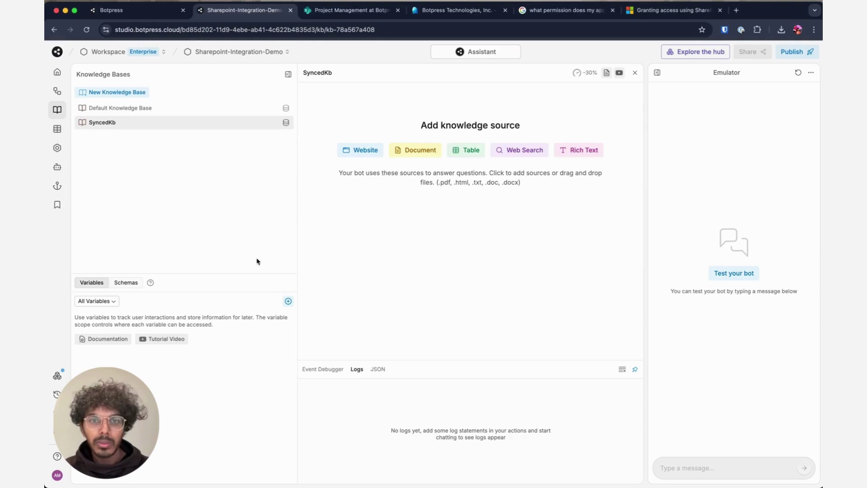
- Highlight the SyncedKb knowledge base ID at the end of the page address
left_click_drag(396, 29, 348, 29)
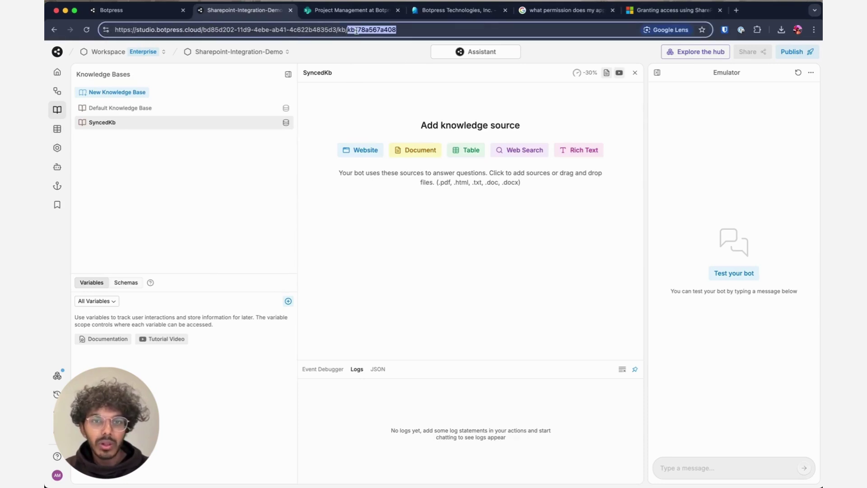
left_click(375, 94)
left_click_drag(384, 27, 328, 28)
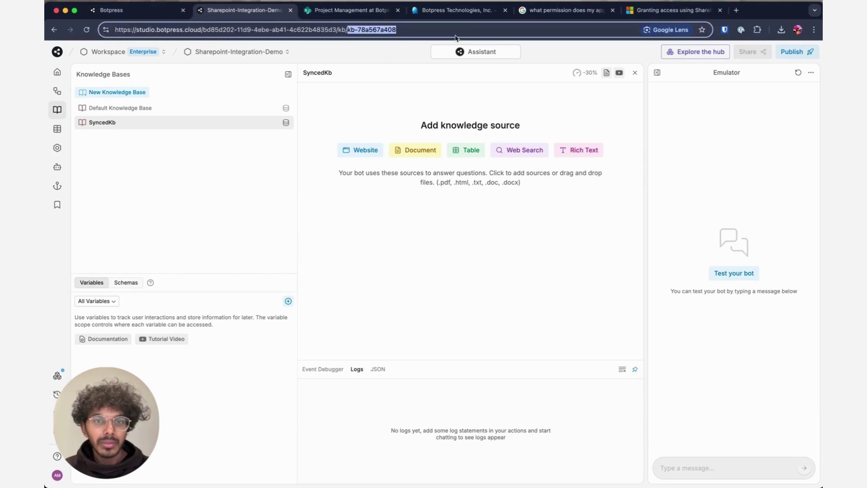
left_click(406, 76)
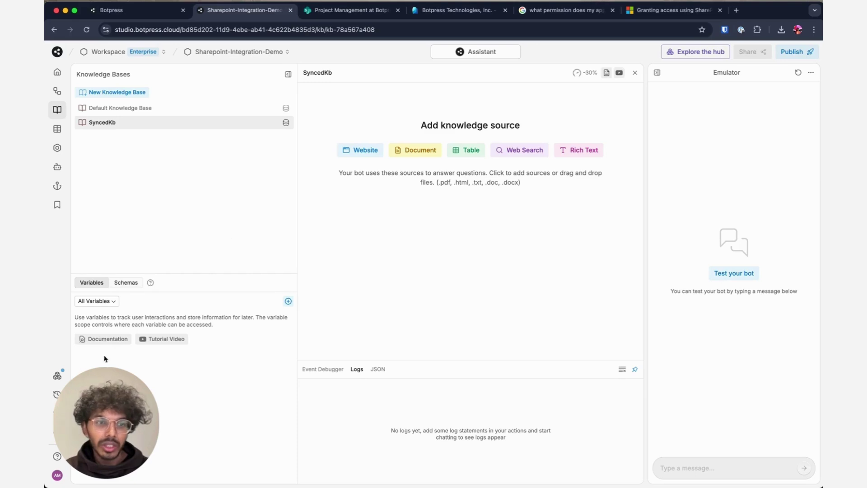
- Open the Botpress Hub from the installed integrations, filter it to public items and search for "Shapr"
left_click(59, 375)
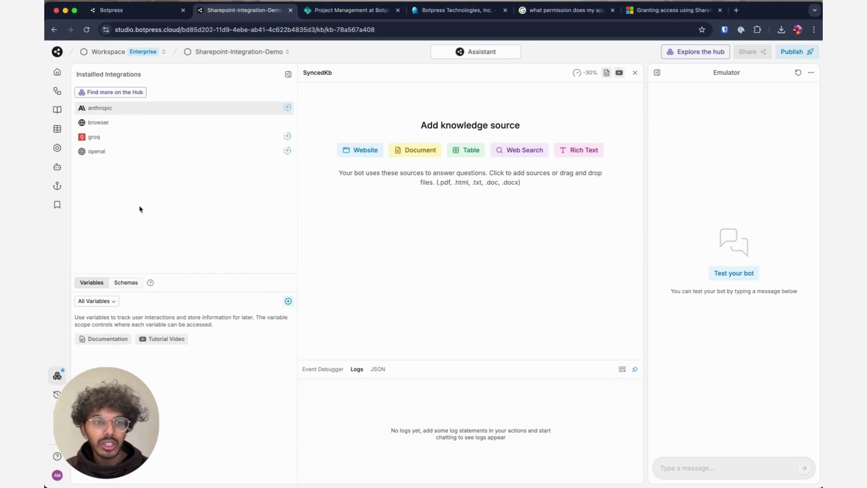
left_click(130, 95)
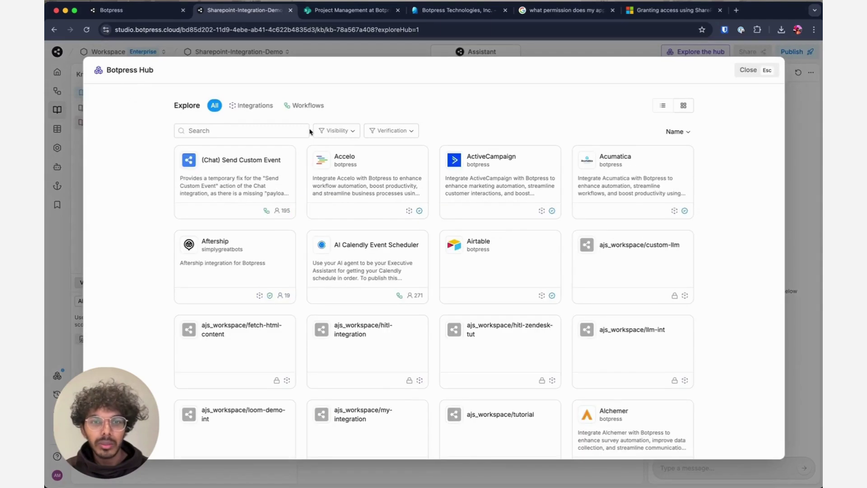
left_click(347, 132)
left_click(345, 149)
left_click(261, 132)
type("Shapr")
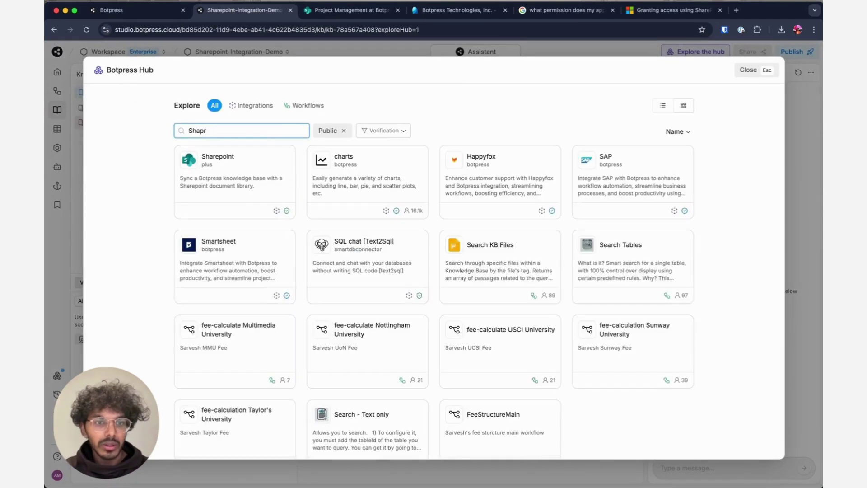
- Install the Sharepoint integration by plus and review its required configuration fields
left_click(265, 168)
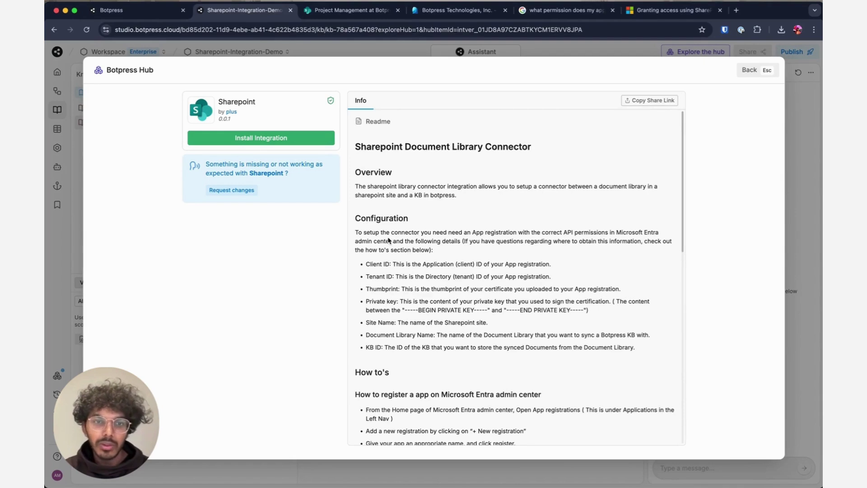
left_click(319, 139)
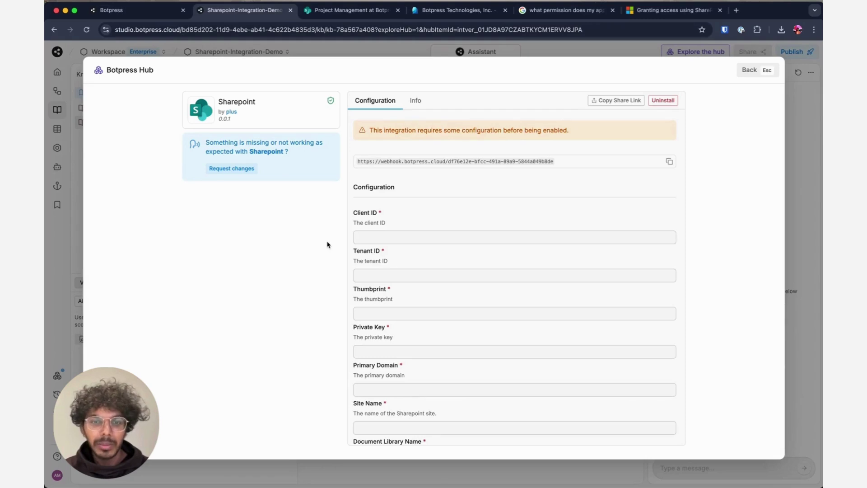
scroll(417, 195, "down", 2)
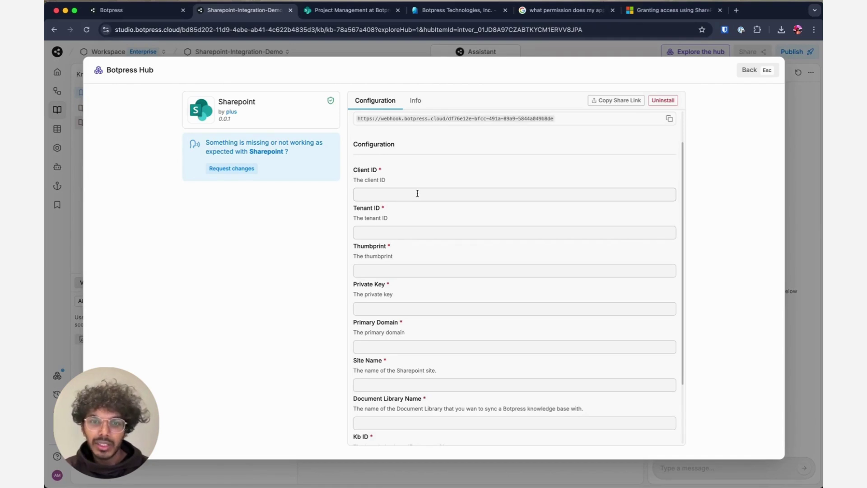
- Switch to the Microsoft Entra admin center and register a new application named Demo App
left_click(453, 10)
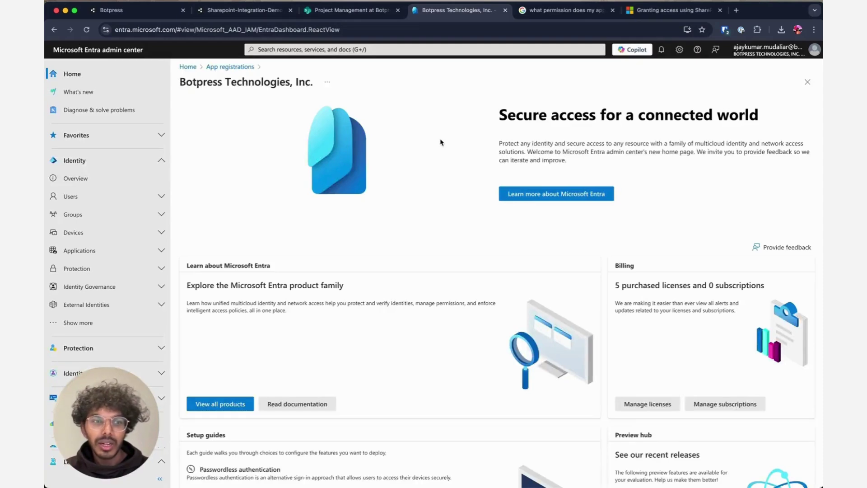
left_click(161, 250)
left_click(132, 287)
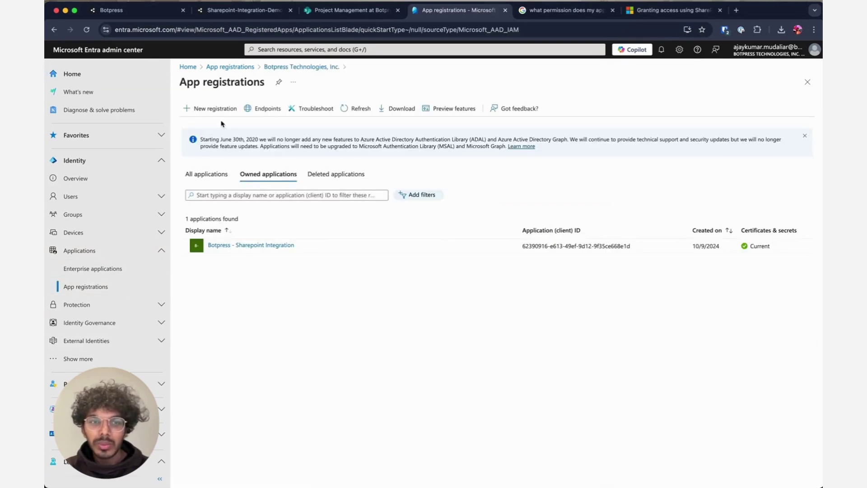
left_click(213, 108)
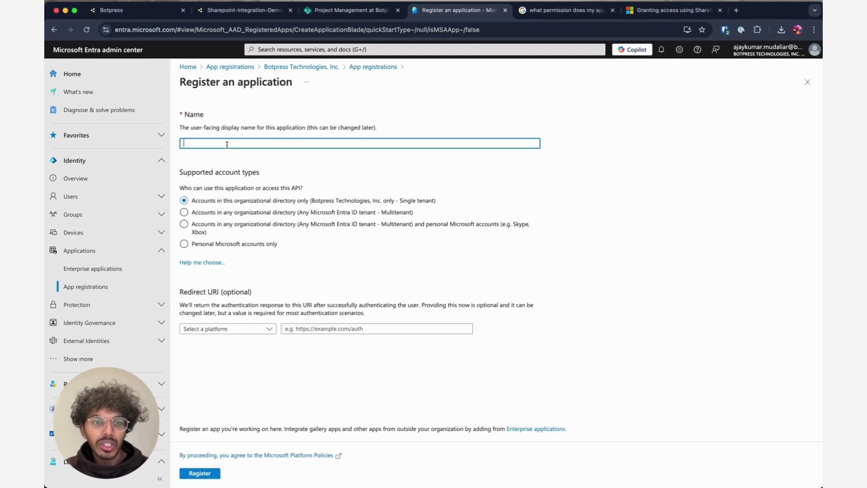
type("Demo ")
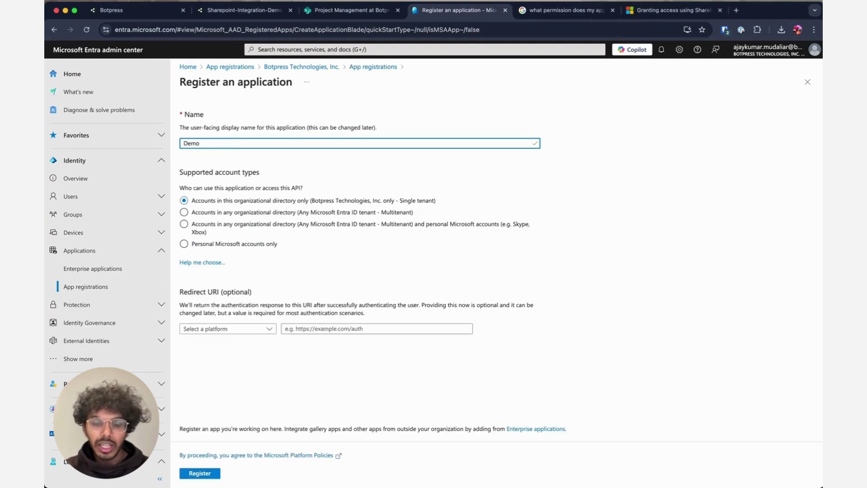
type("App")
left_click(216, 474)
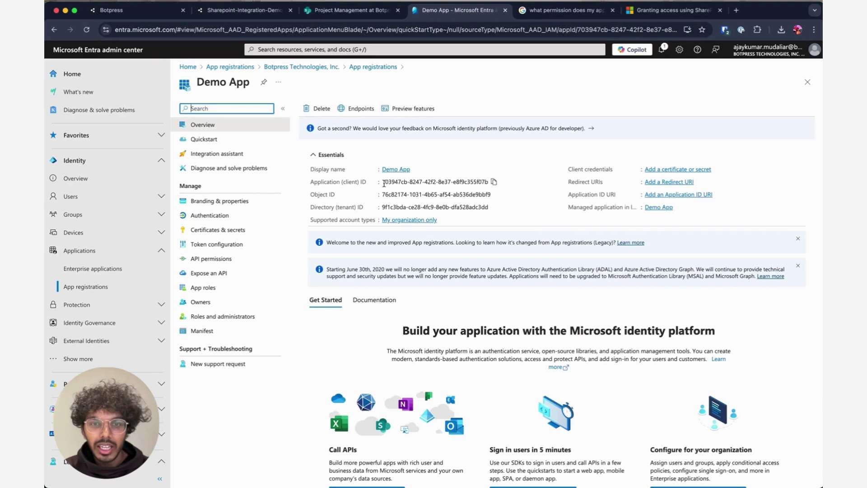
- Highlight the application (client) ID and the directory (tenant) ID in Demo App's overview
left_click_drag(385, 182, 483, 182)
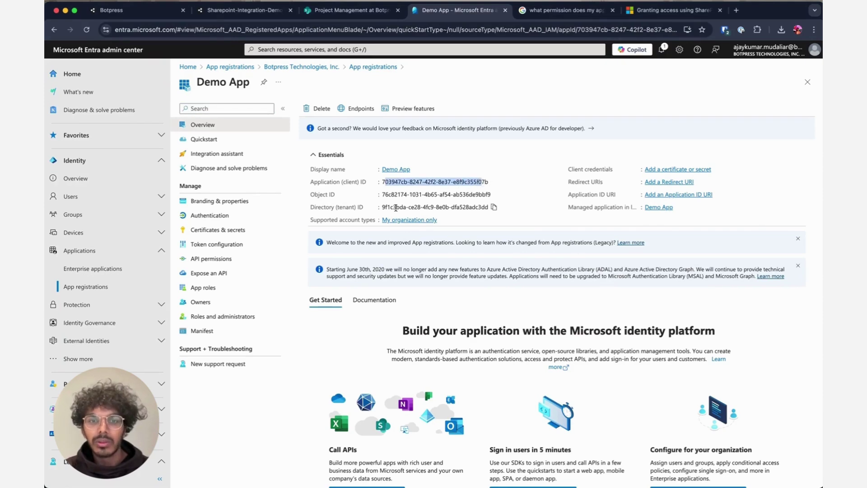
left_click_drag(382, 207, 489, 207)
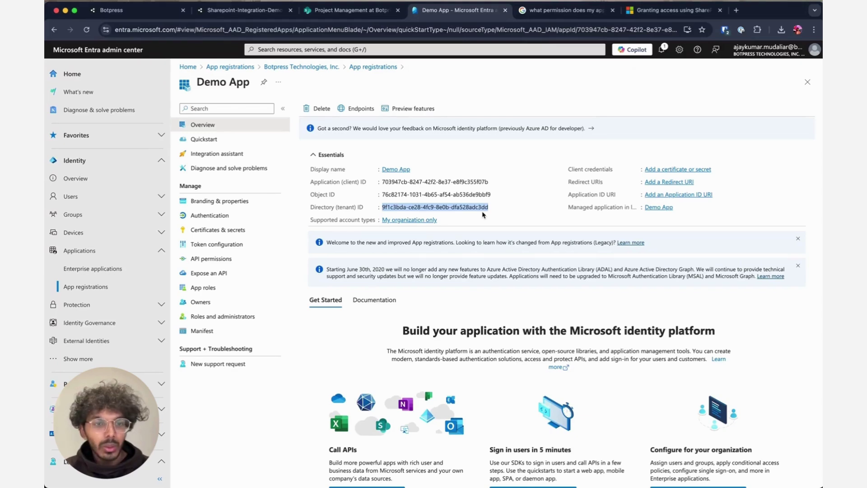
- Add the SharePoint application permissions Sites.FullControl.All, Sites.Manage.All, Sites.Read.All, Sites.ReadWrite.All and Sites.Selected to Demo App
left_click(243, 264)
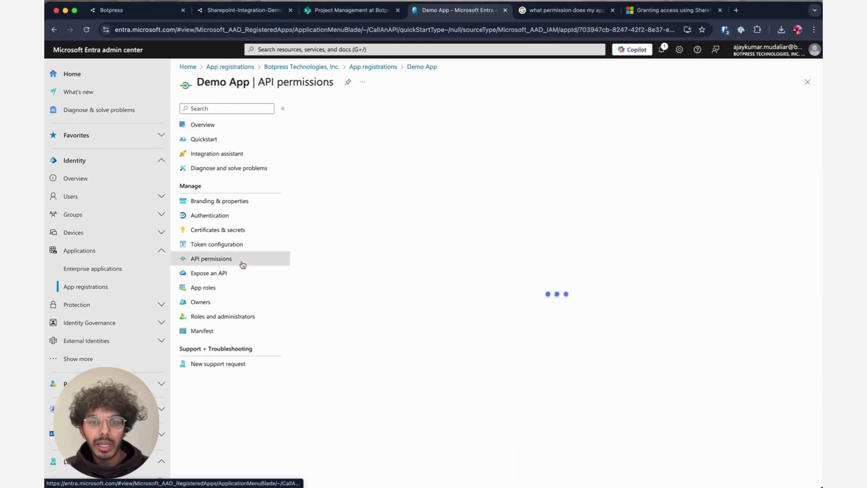
left_click(340, 260)
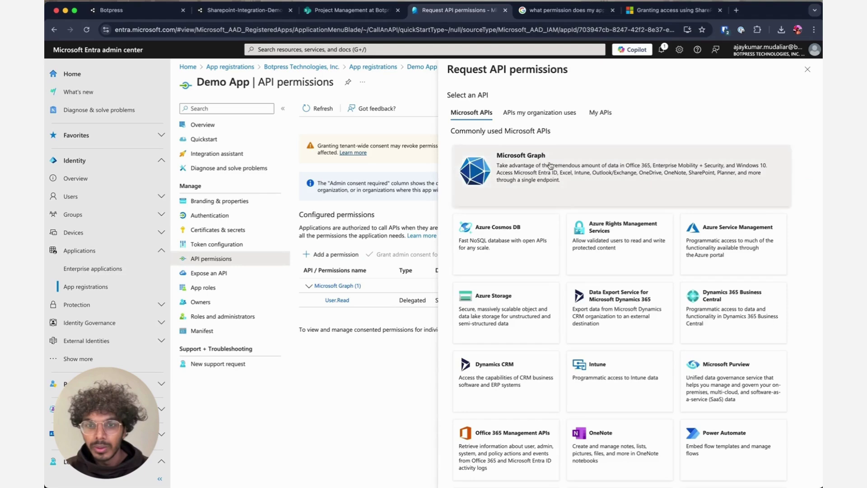
scroll(535, 240, "down", 5)
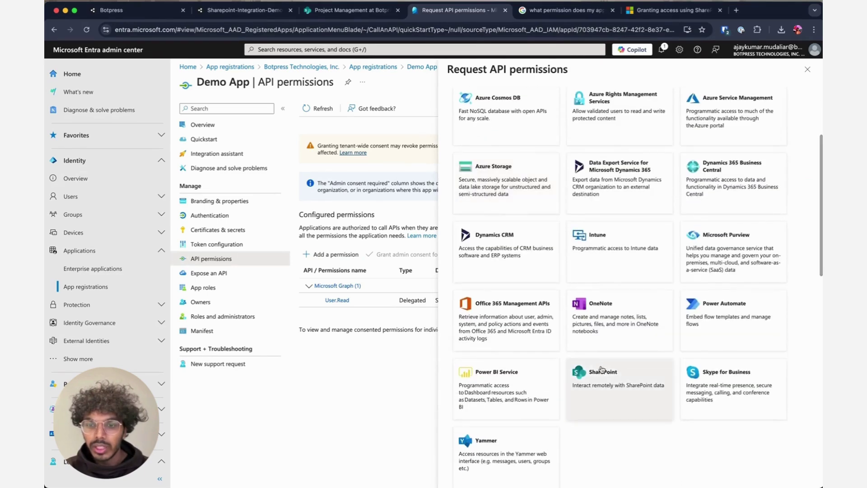
left_click(603, 370)
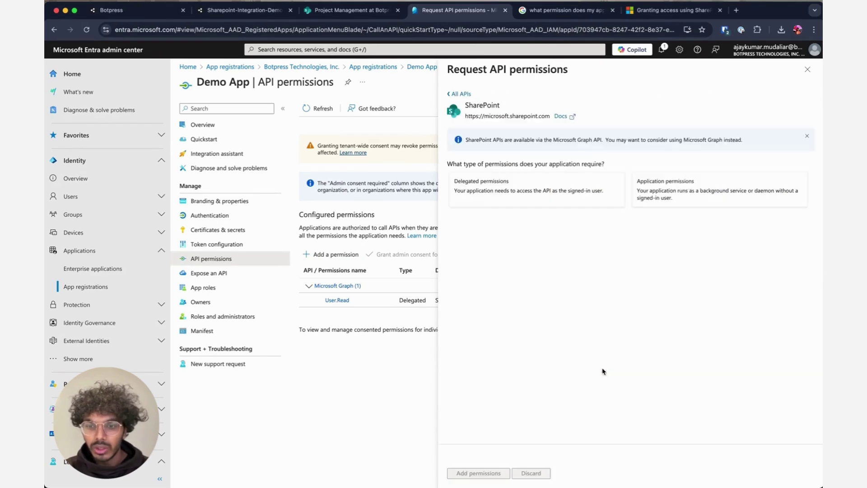
left_click(667, 195)
left_click(454, 295)
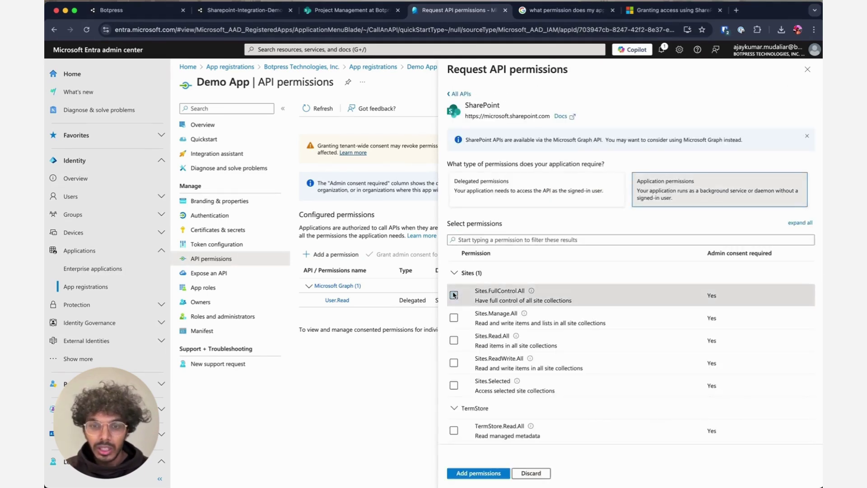
left_click(454, 318)
left_click(453, 340)
left_click(454, 362)
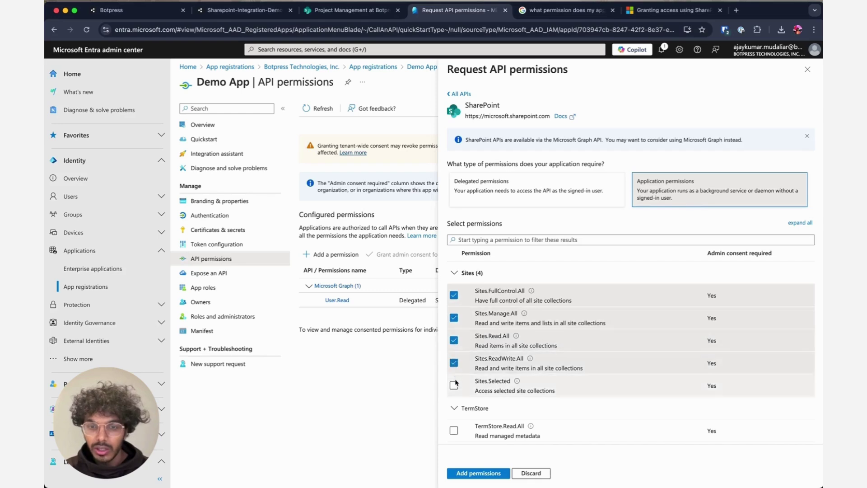
left_click(454, 385)
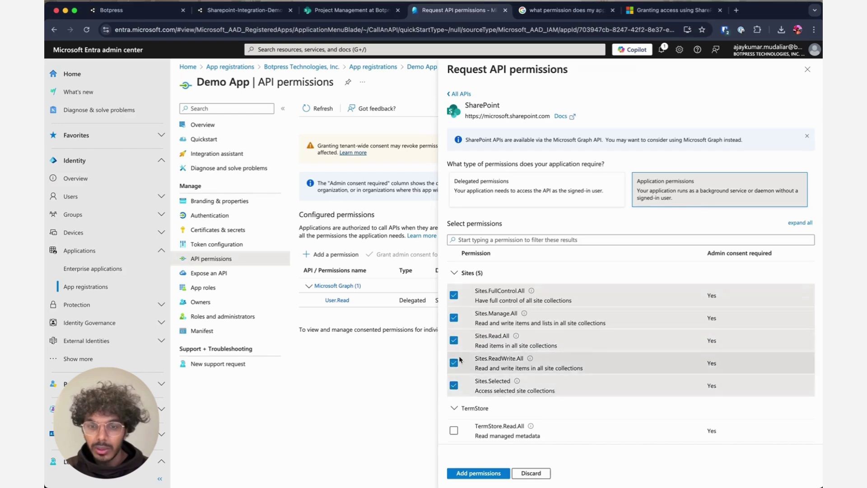
left_click(477, 474)
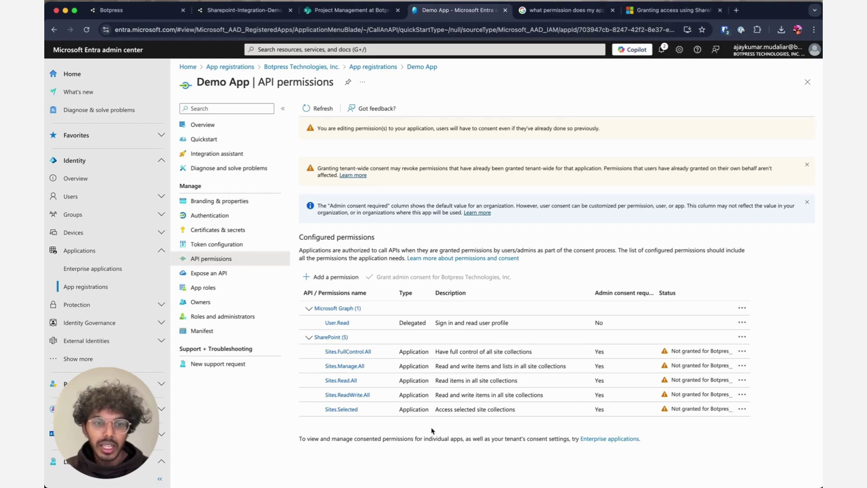
- Upload the certificate sp-cert.crt to Demo App's certificates with the description Demo Cert
left_click(221, 229)
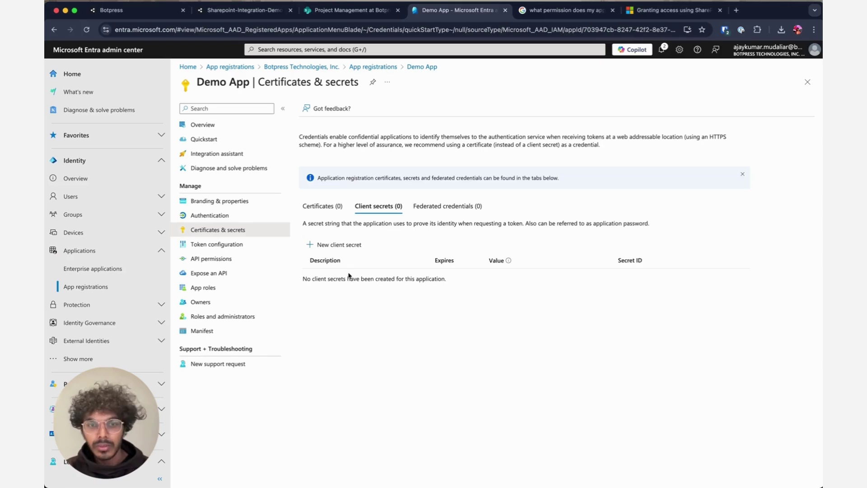
left_click(324, 209)
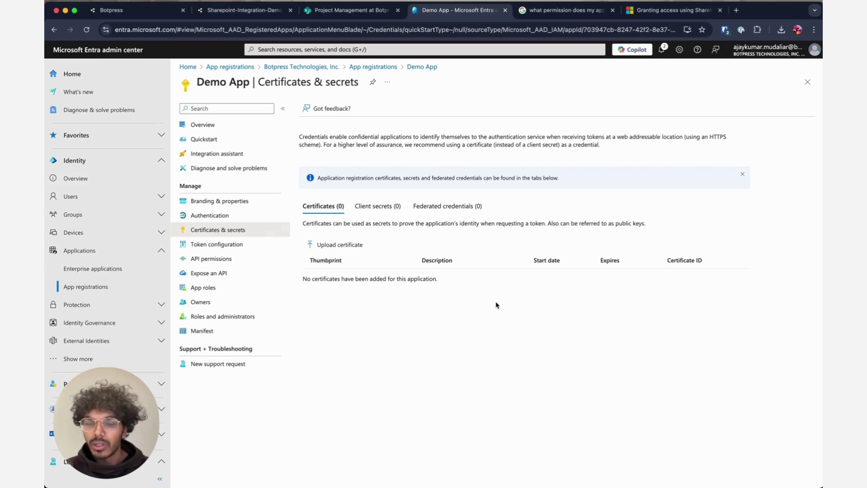
left_click(358, 246)
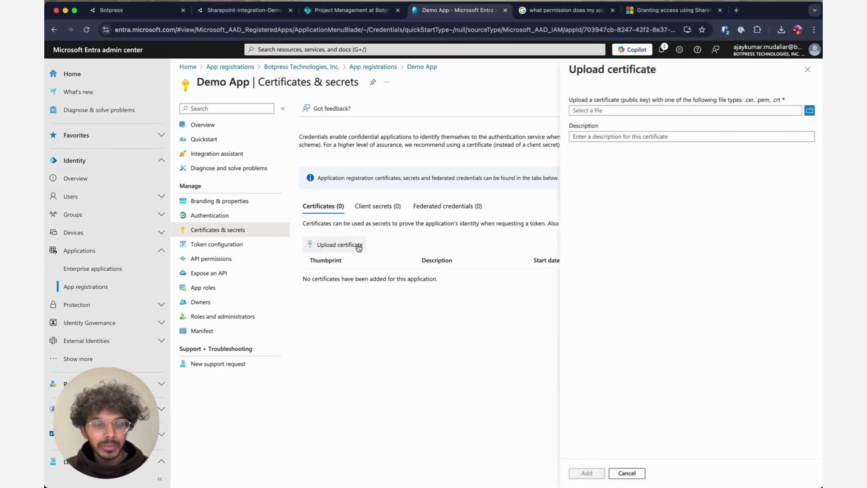
left_click(810, 111)
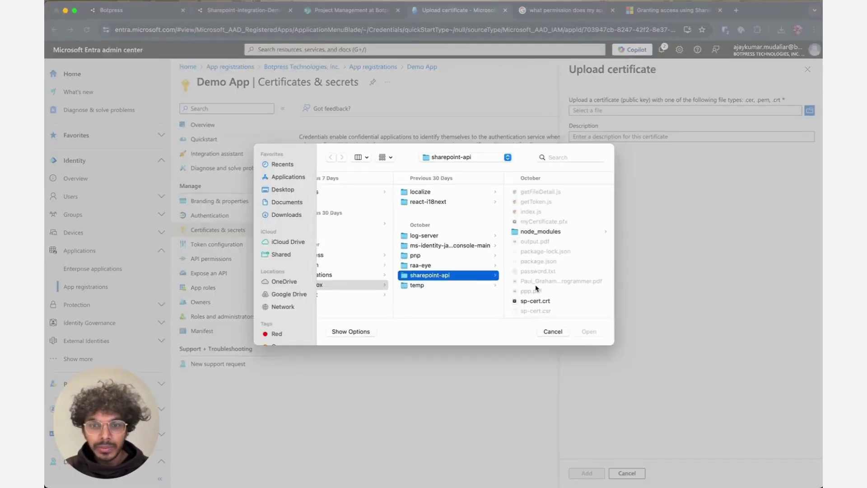
left_click(544, 301)
left_click(589, 332)
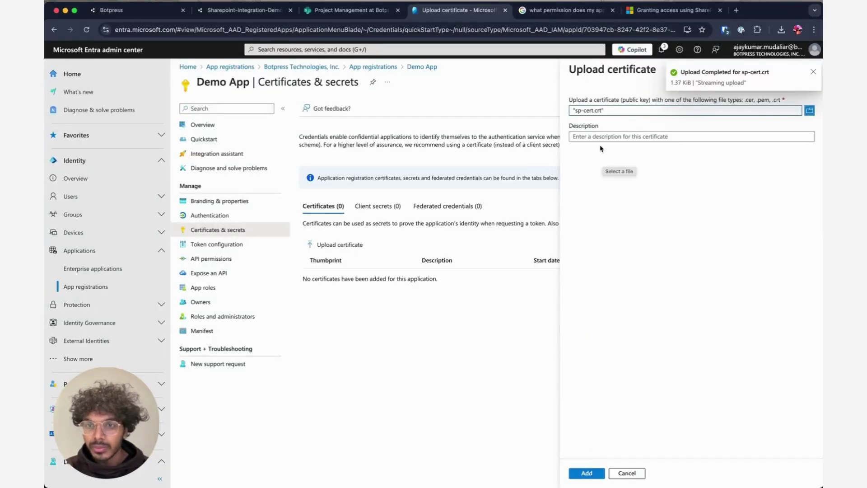
left_click(595, 137)
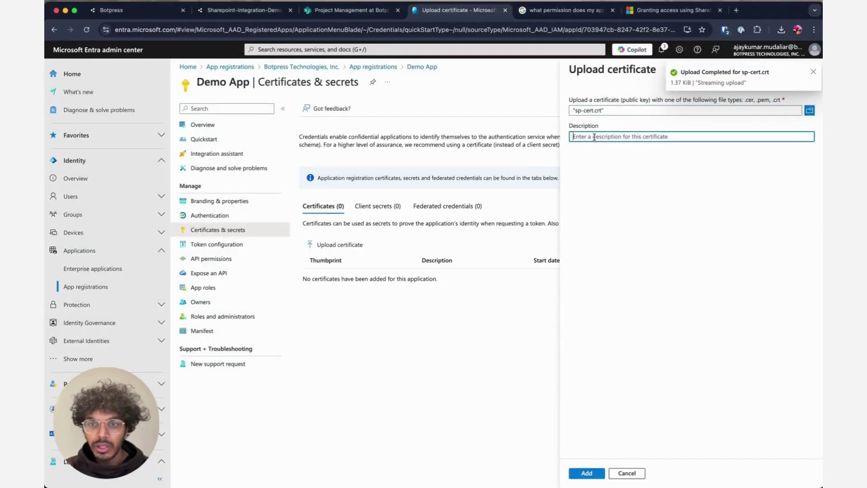
type("Demo Cert")
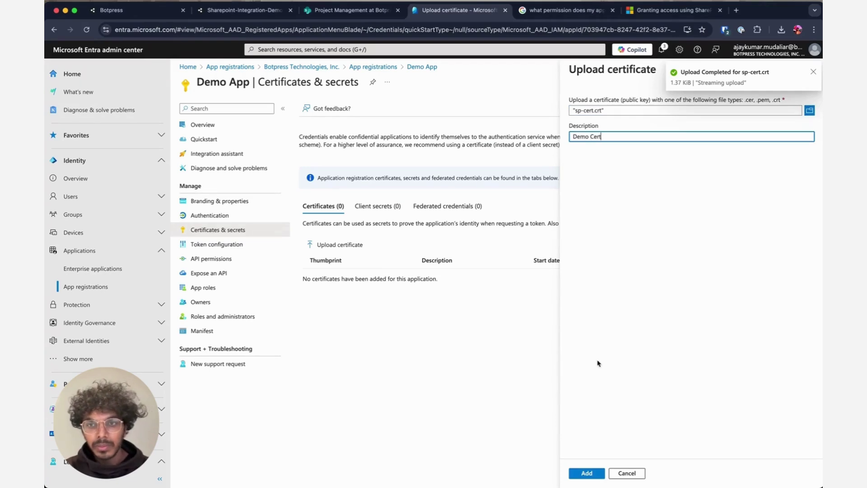
left_click(599, 474)
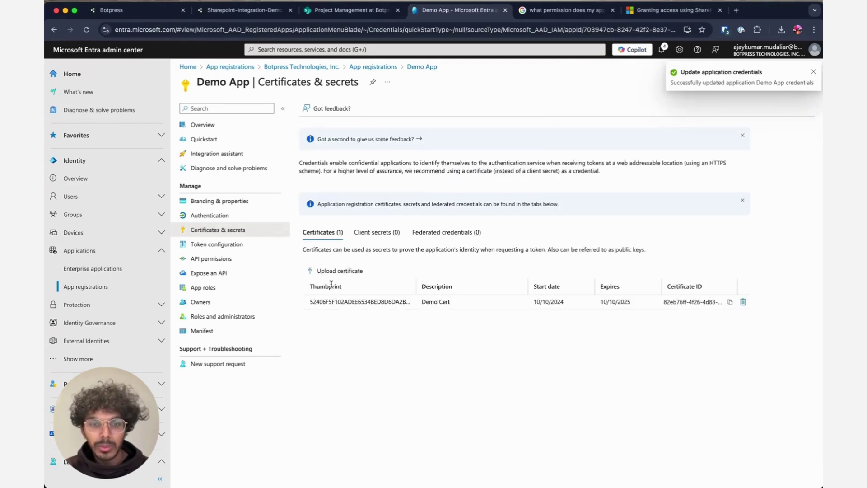
- Highlight the thumbprint of the Demo Cert certificate
double_click(333, 302)
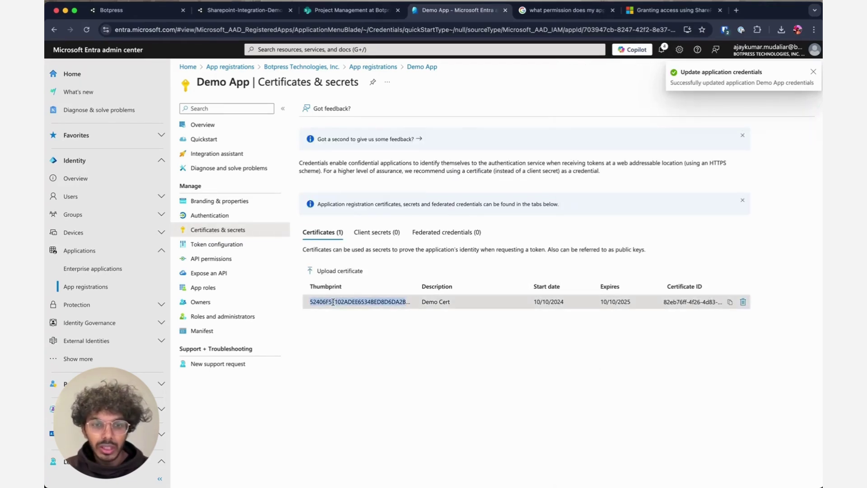
double_click(371, 301)
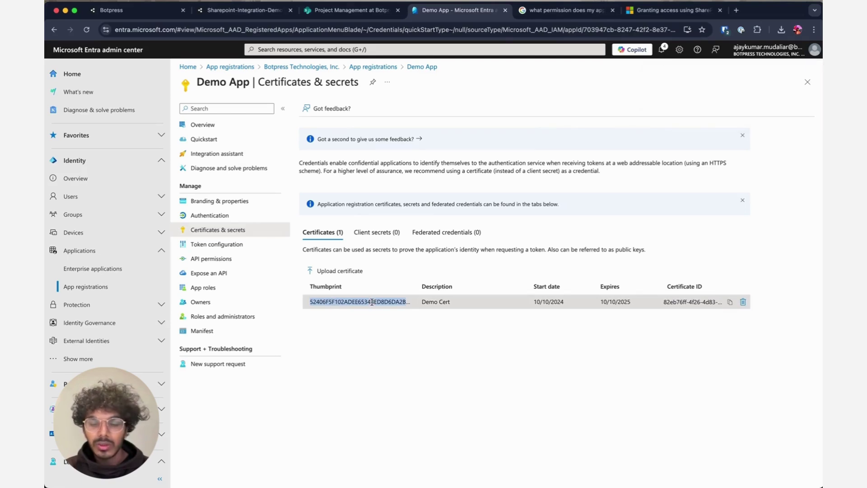
left_click(380, 343)
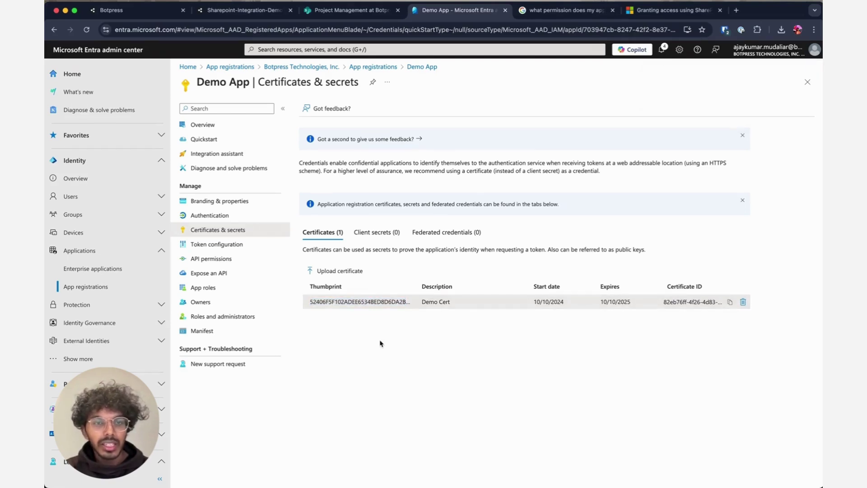
- Switch to the code editor, highlight the private key body between the BEGIN and END lines of sp-private-key.key, and return to the Botpress integration configuration
left_click(248, 11)
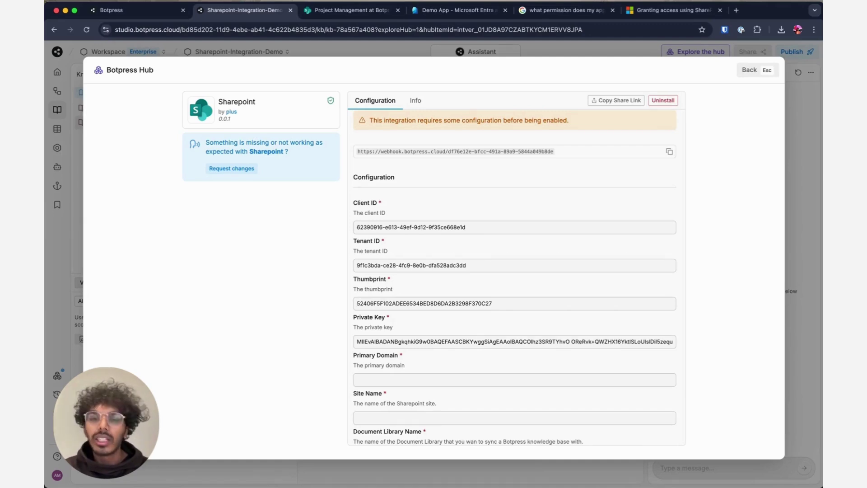
key("super+Tab")
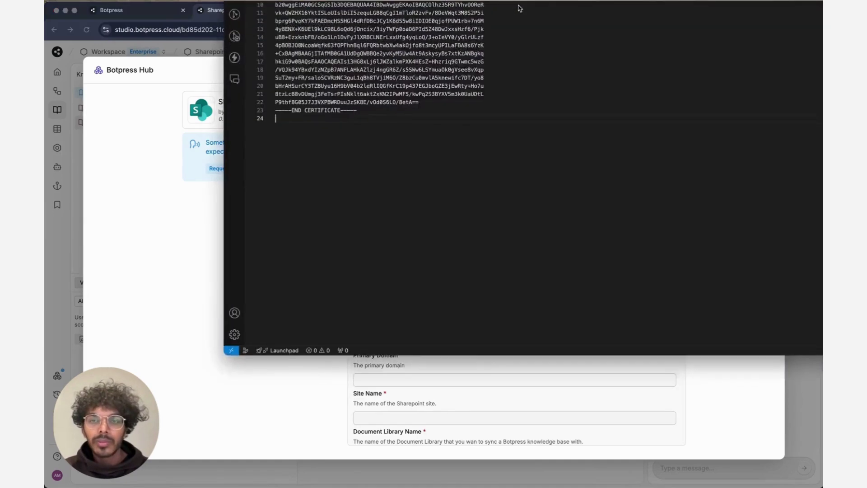
left_click(267, 72)
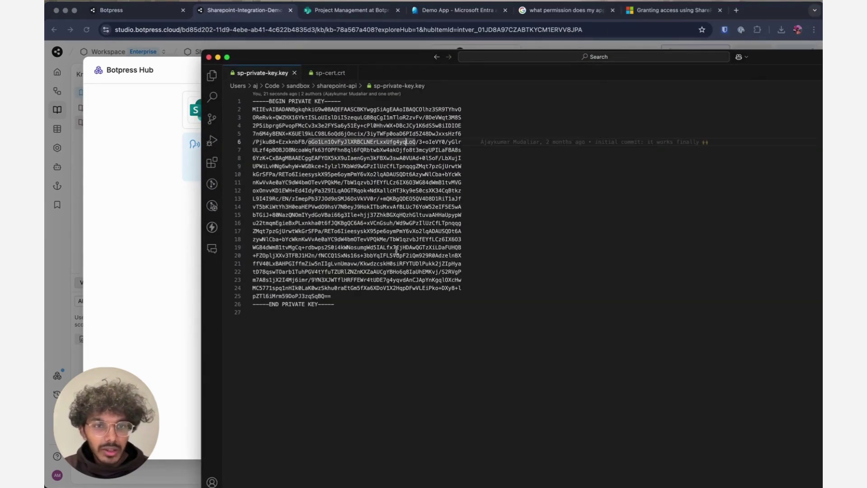
left_click_drag(332, 296, 252, 110)
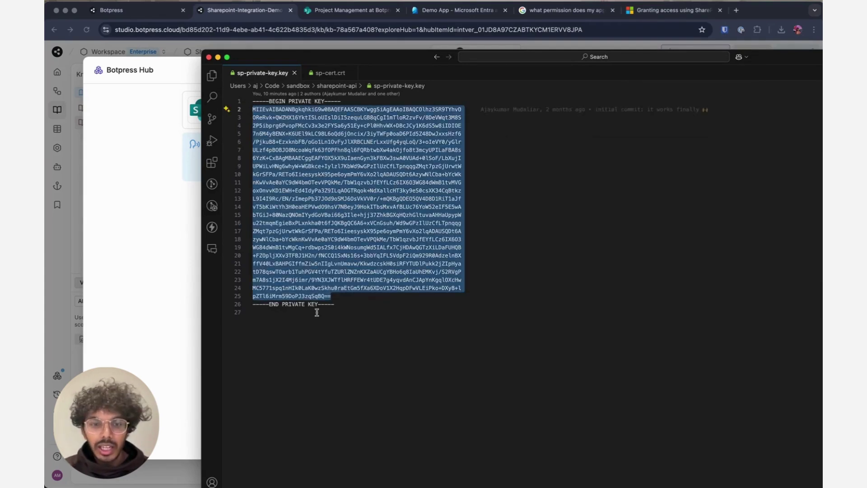
key("super+Tab")
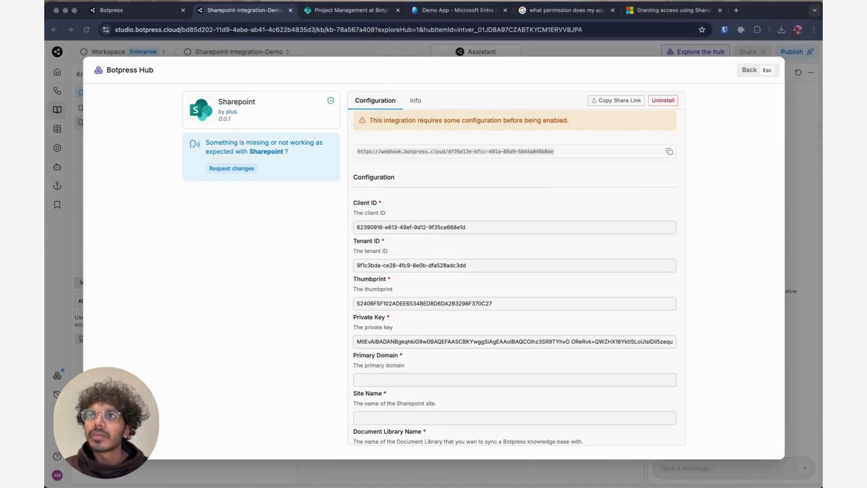
- Open the SharePoint demo site's SyncedDatabase library and highlight the primary domain, site name and document library name in its URL
scroll(523, 337, "down", 5)
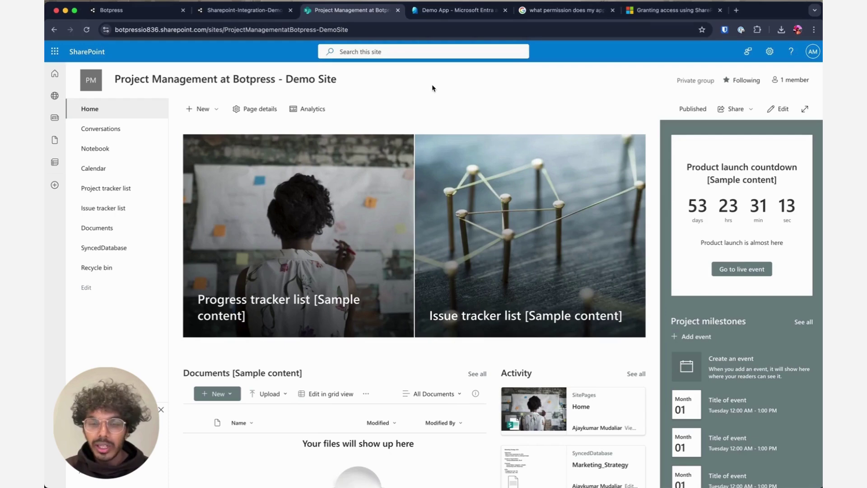
left_click(100, 248)
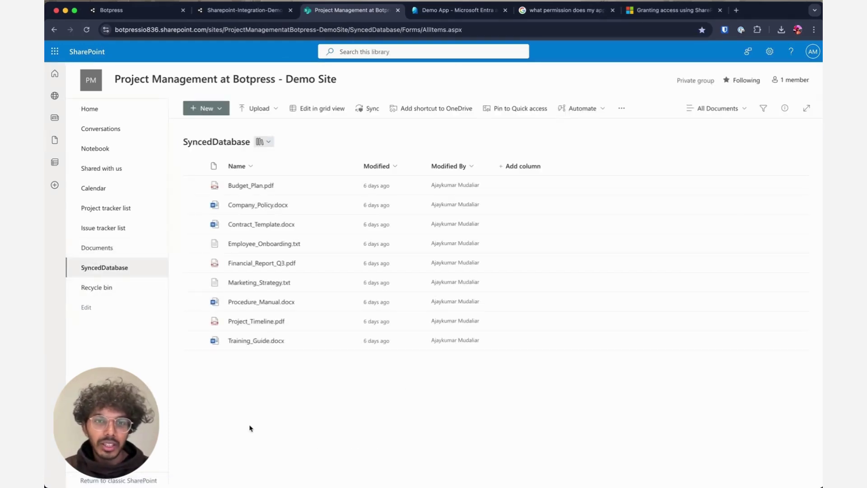
double_click(145, 30)
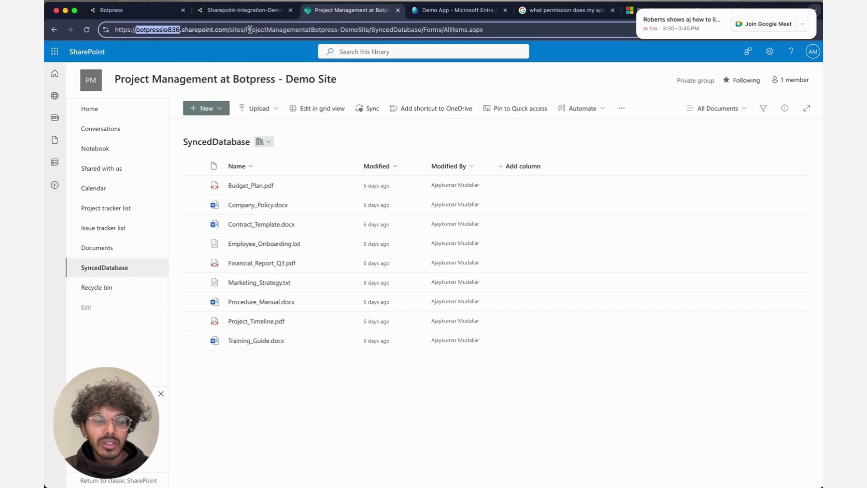
left_click(246, 30)
left_click(370, 30, "shift")
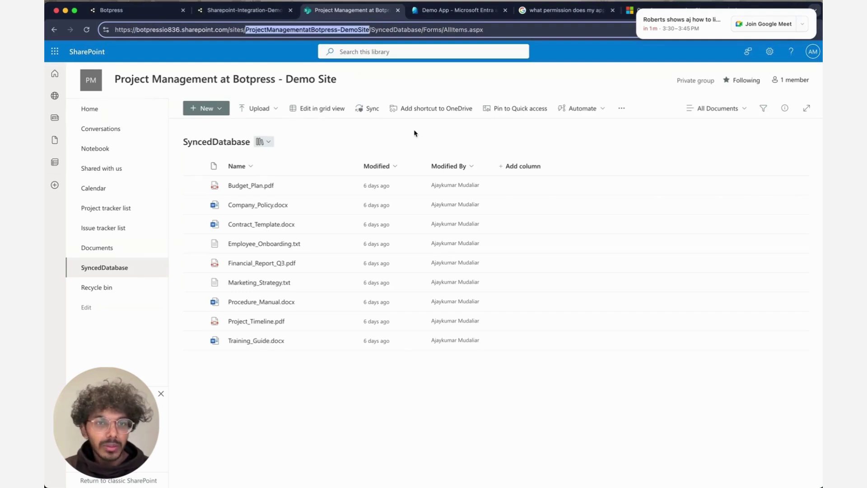
double_click(382, 30)
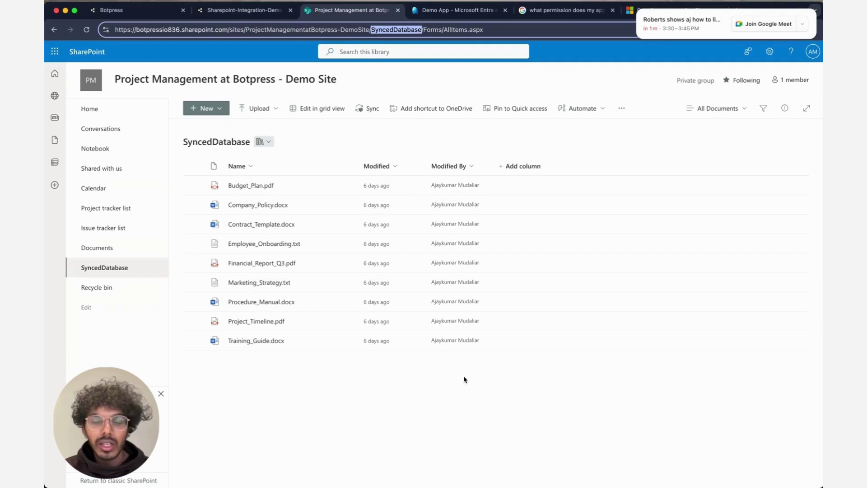
- Switch back to Botpress, set the Sharepoint integration's Kb ID to kb-78a567a408 and save the configuration
left_click(250, 10)
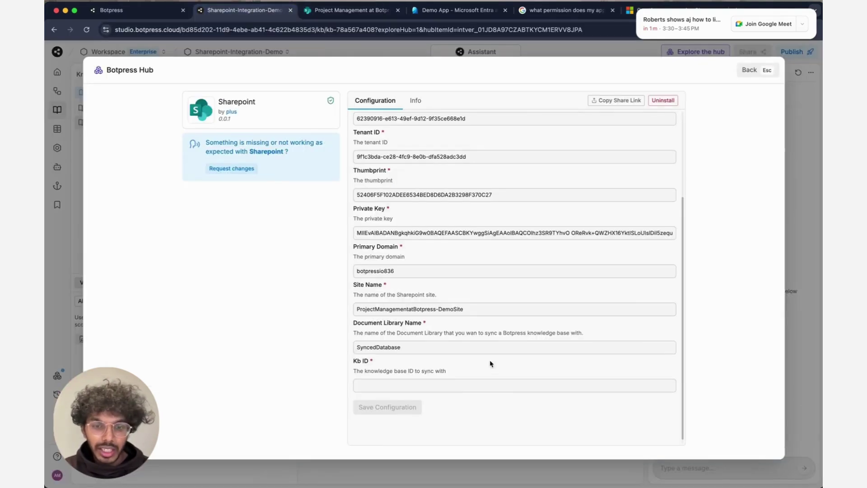
left_click(454, 382)
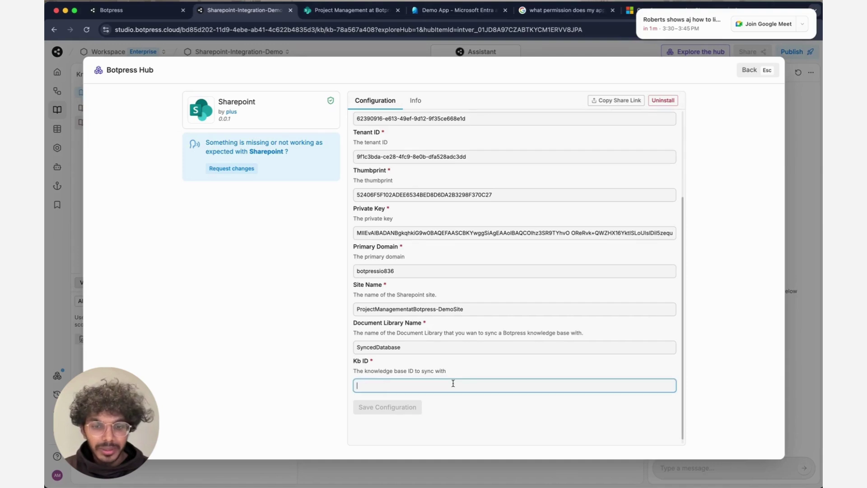
type("kb-78a567a408")
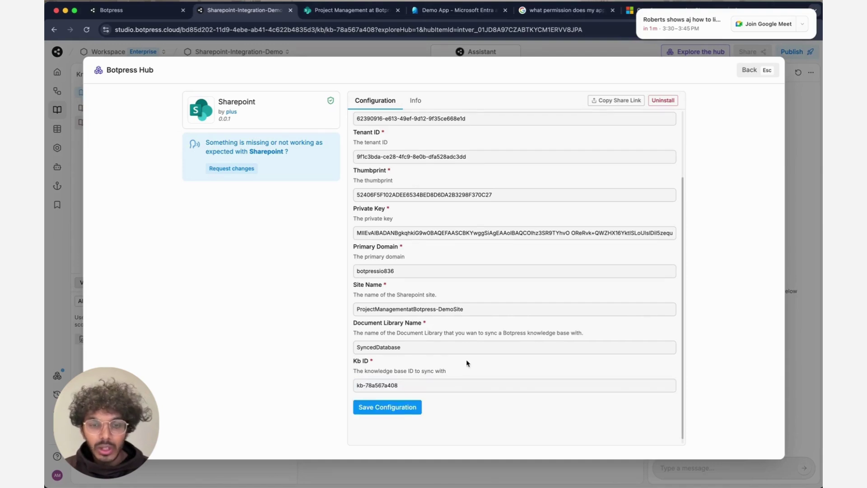
left_click(396, 409)
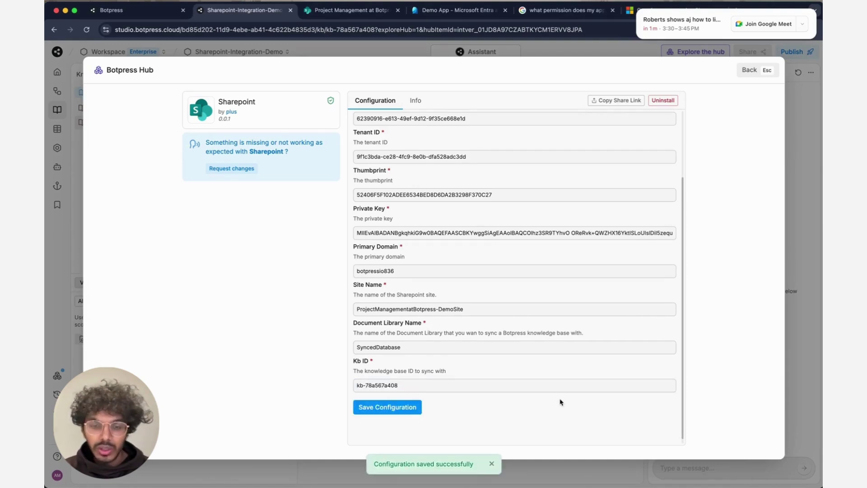
left_click(492, 464)
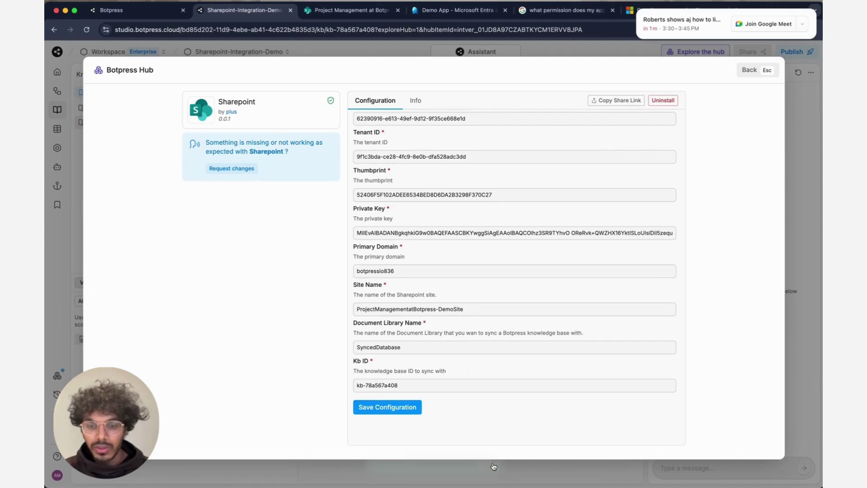
- Leave the Botpress Hub and check the SyncedKb knowledge base for the synced SharePoint files
left_click(751, 71)
left_click(753, 72)
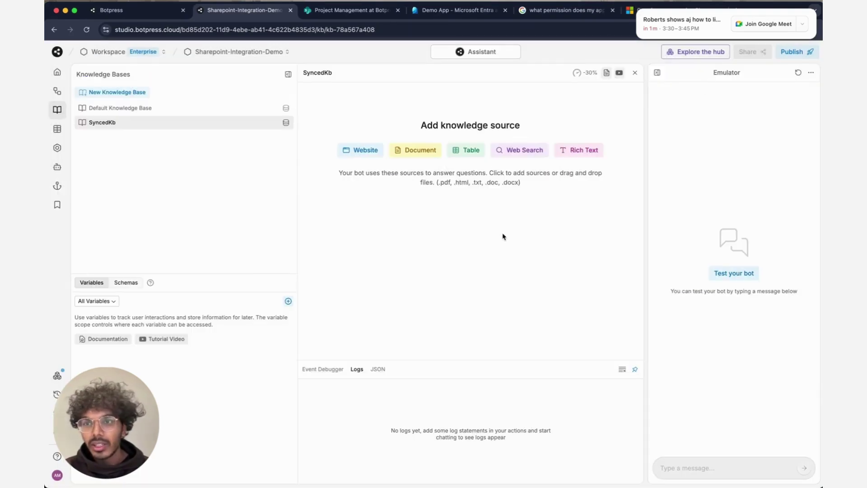
left_click(204, 111)
left_click(196, 122)
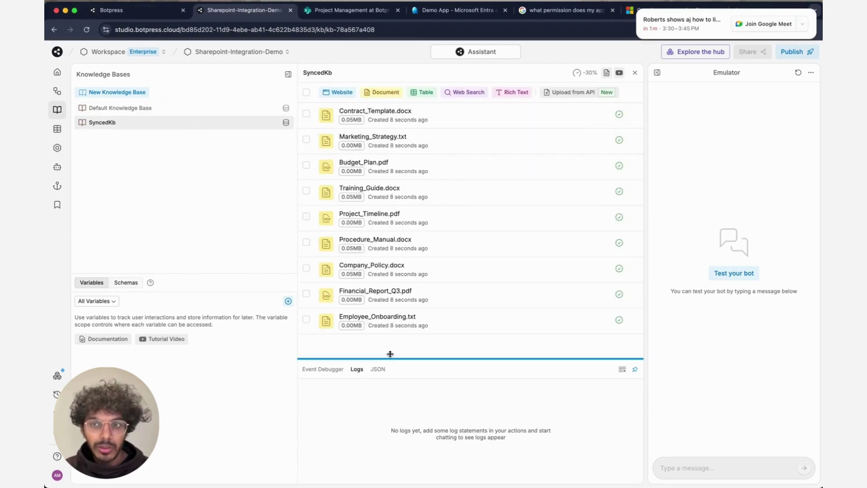
- View the Main workflow with its AutonomousNode and restart the emulator conversation
left_click(57, 91)
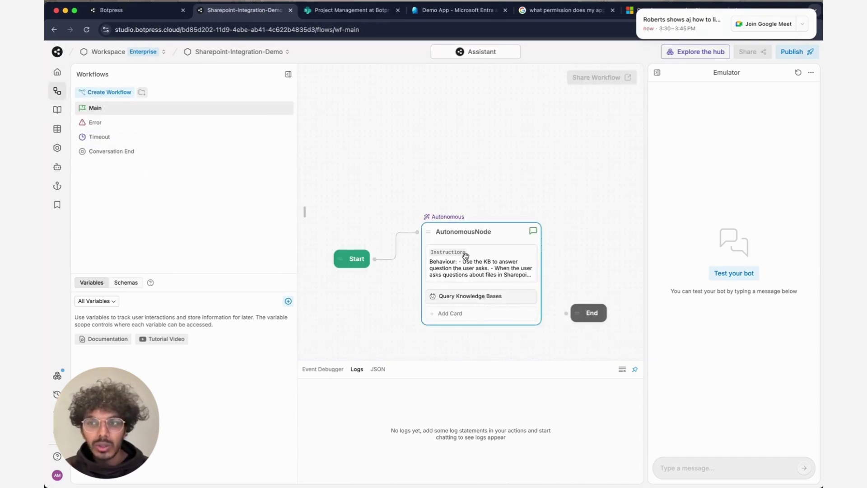
left_click(799, 72)
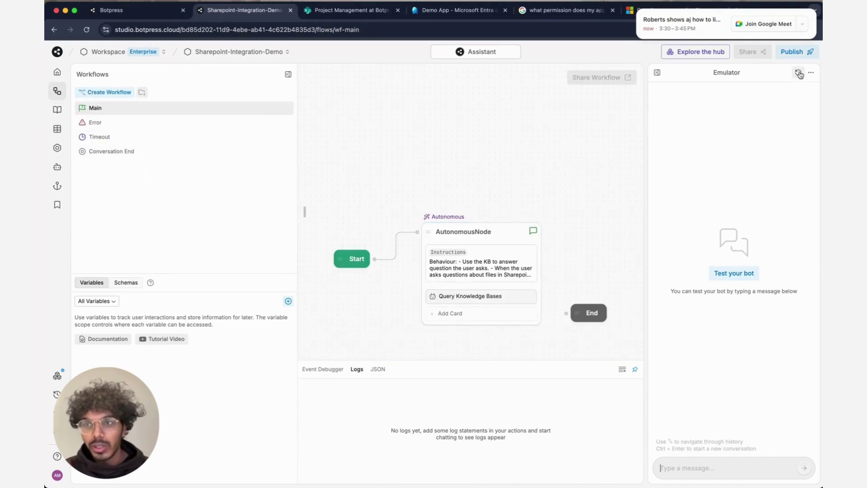
left_click(736, 273)
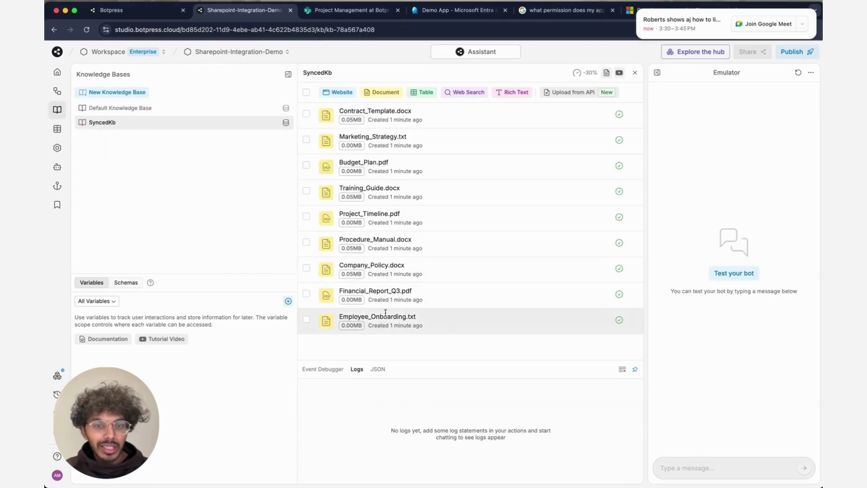
- Preview Employee_Onboarding.txt in SyncedKb and test the bot in the emulator with the question "what are the onboarding steps?"
left_click(438, 324)
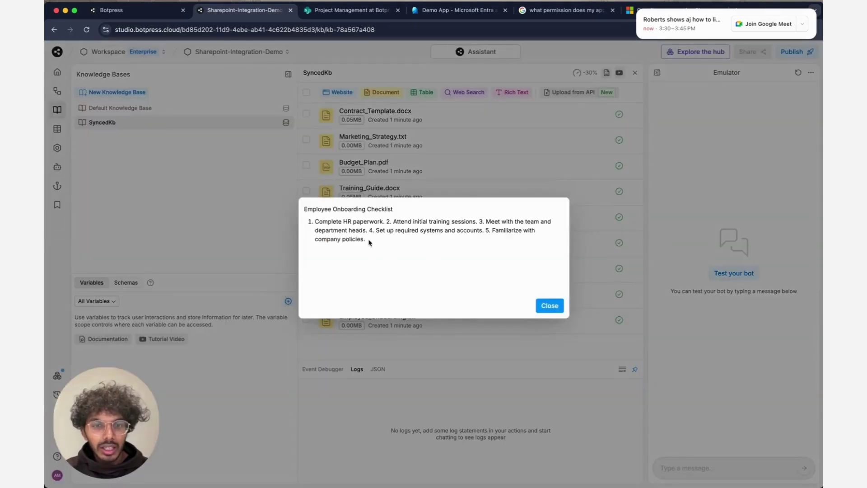
left_click(550, 305)
left_click(732, 275)
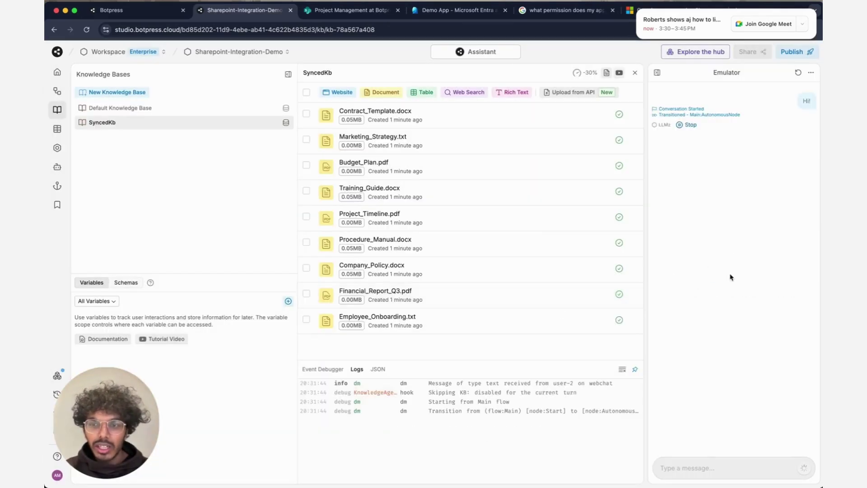
left_click(713, 465)
type("what")
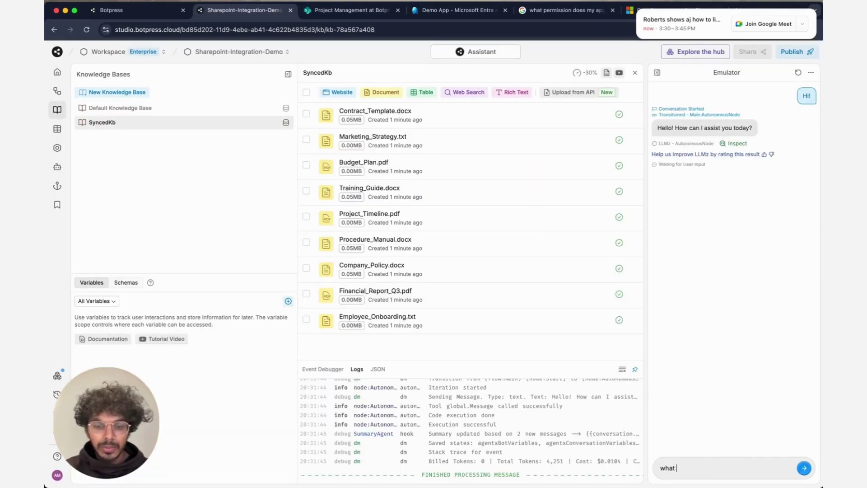
type(" are the onboardin")
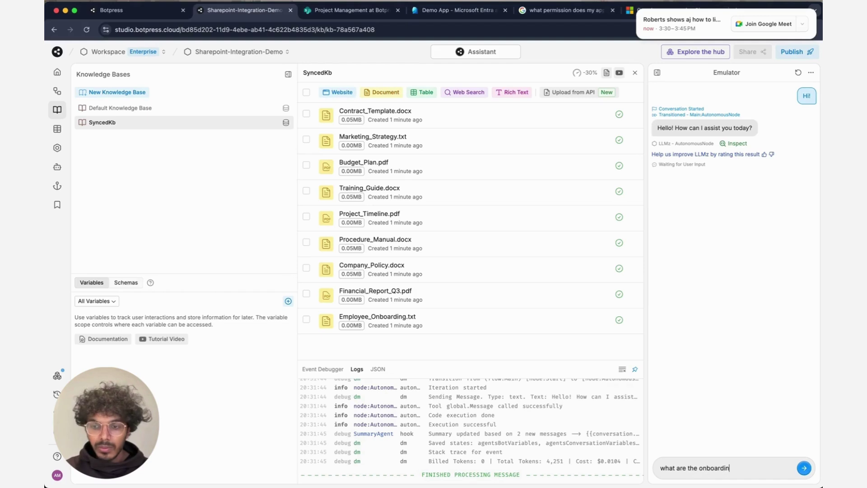
type("g steps?")
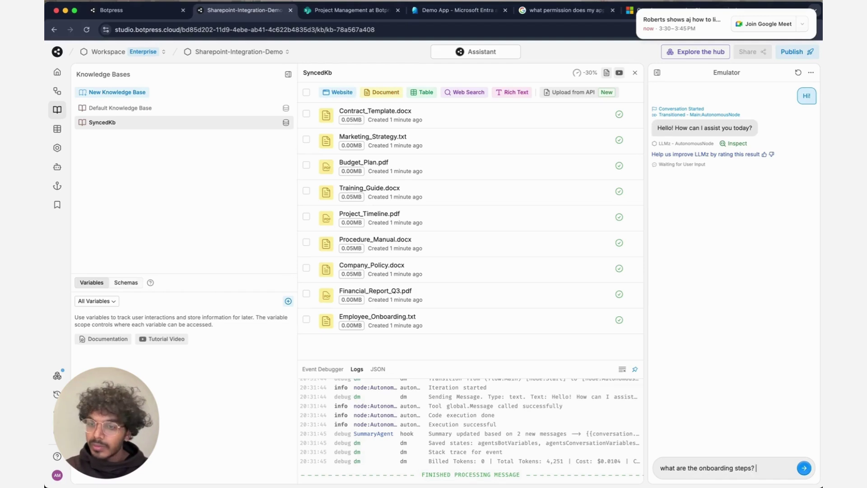
key("Return")
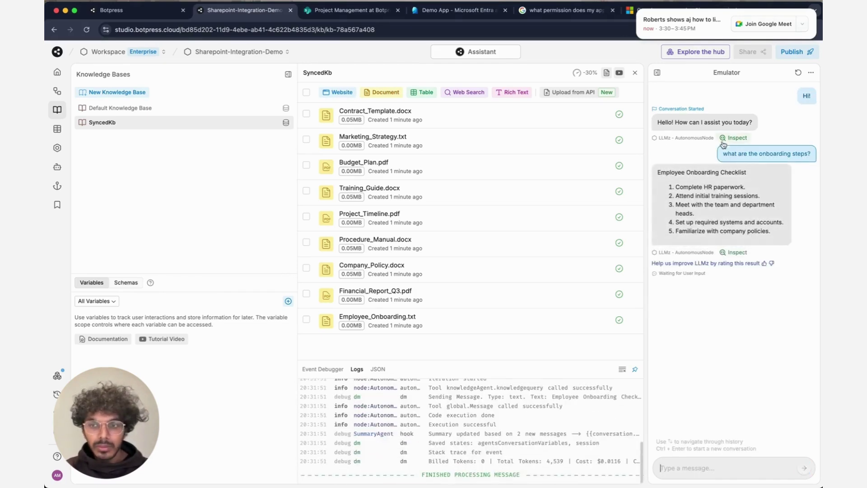
left_click(694, 218)
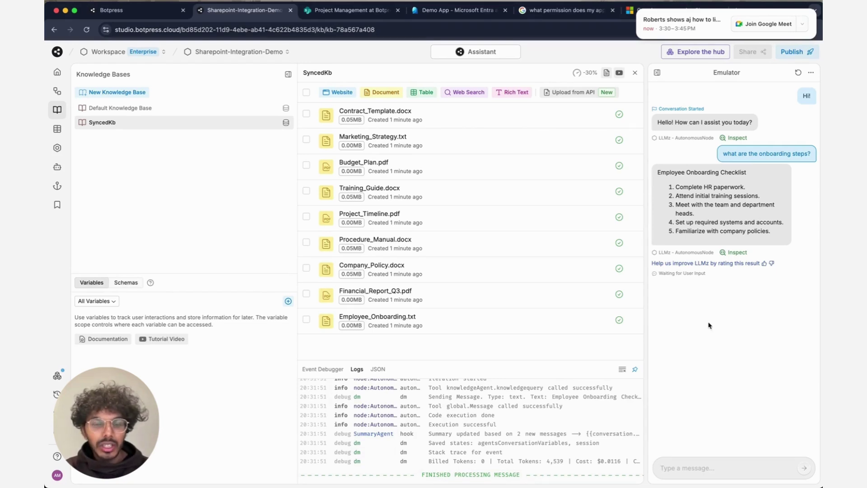